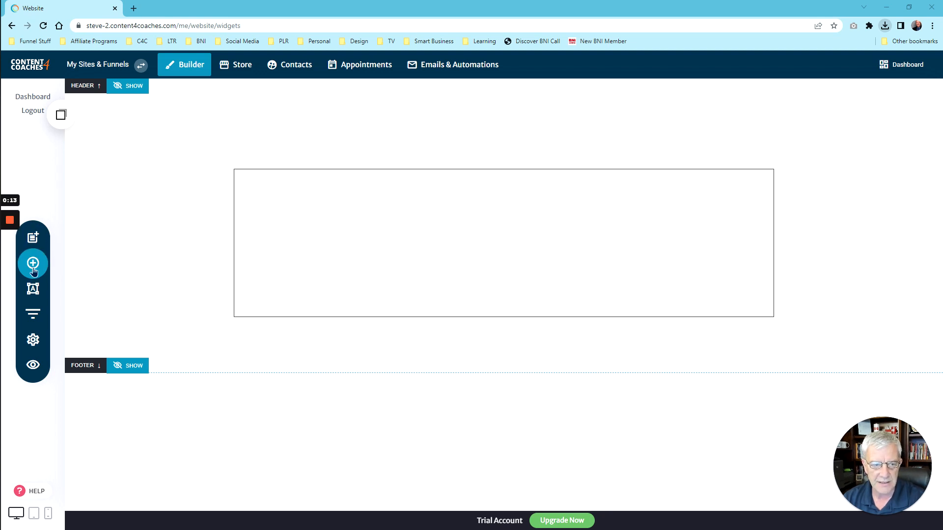
Step: Add an Icon Section widget from the Add Widget panel onto the page canvas
{"action": "left_click", "coordinate": [33, 268]}
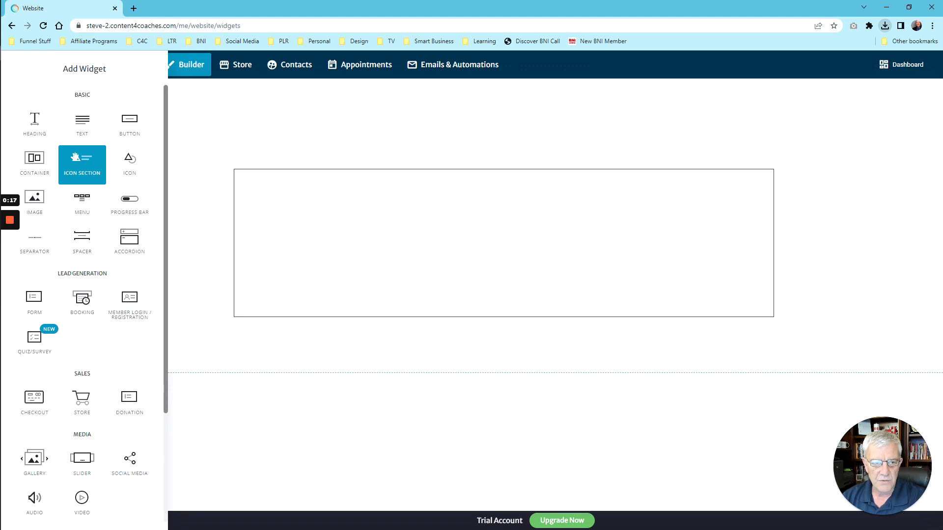
{"action": "left_click_drag", "start_coordinate": [84, 150], "coordinate": [476, 179]}
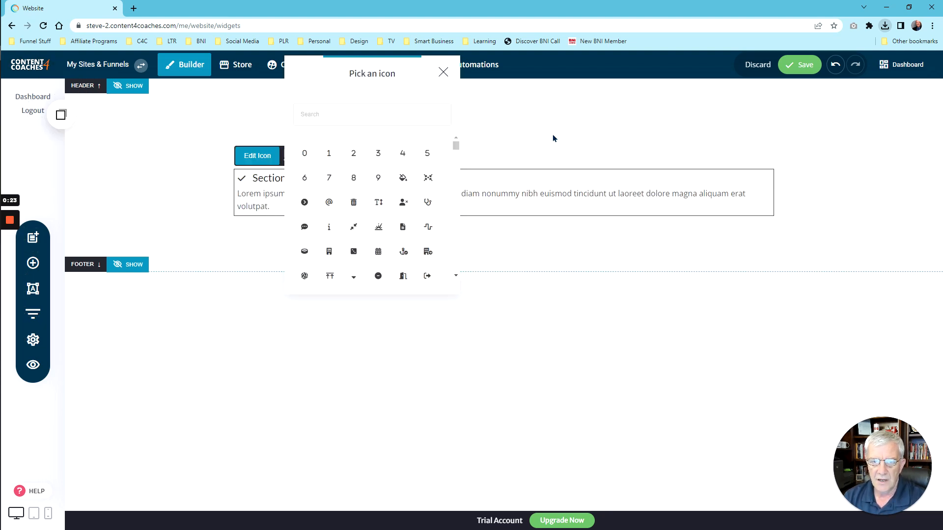
Step: Move the Pick an icon dialog aside and pick the football icon from its grid
{"action": "left_click_drag", "start_coordinate": [393, 74], "coordinate": [622, 247]}
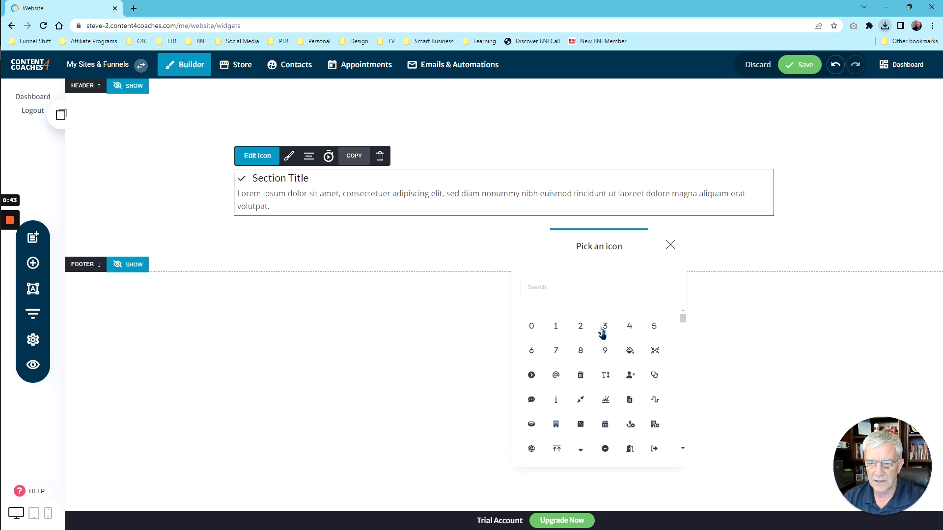
{"action": "scroll", "coordinate": [603, 333], "scroll_direction": "down", "scroll_amount": 2}
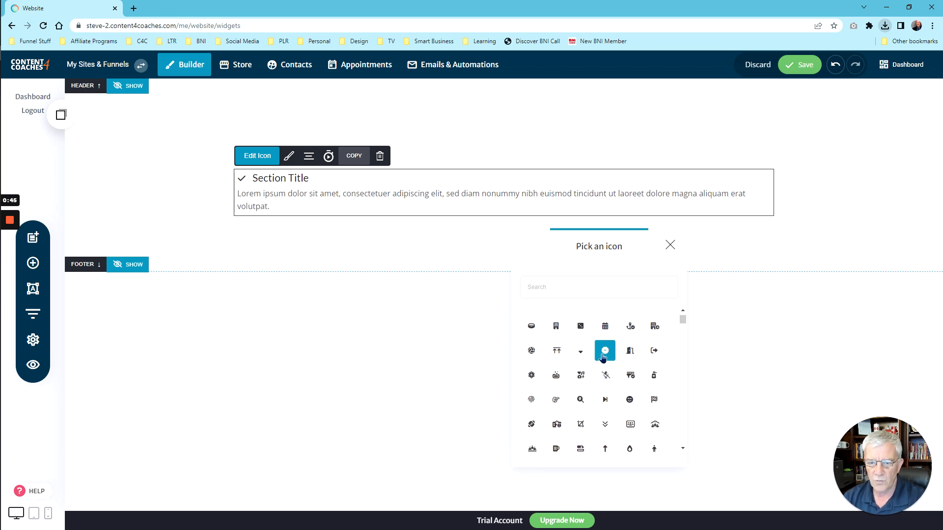
{"action": "scroll", "coordinate": [604, 357], "scroll_direction": "down", "scroll_amount": 1}
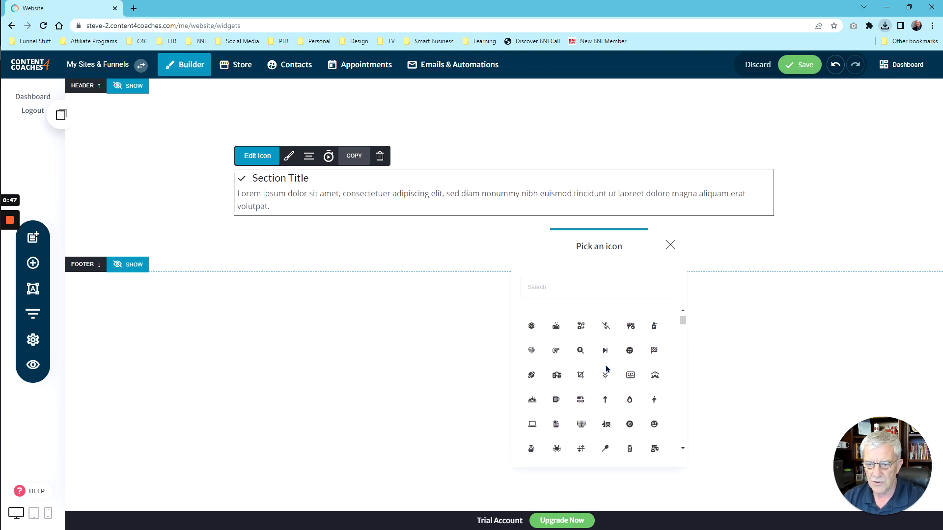
{"action": "left_click", "coordinate": [530, 376]}
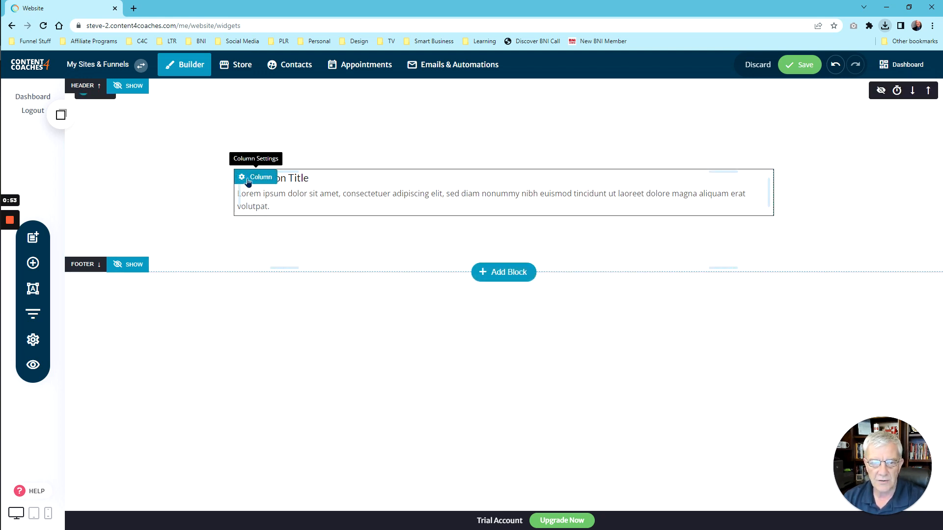
Step: Apply the centered layout so the football icon sits above the title and lorem-ipsum text
{"action": "left_click", "coordinate": [340, 193]}
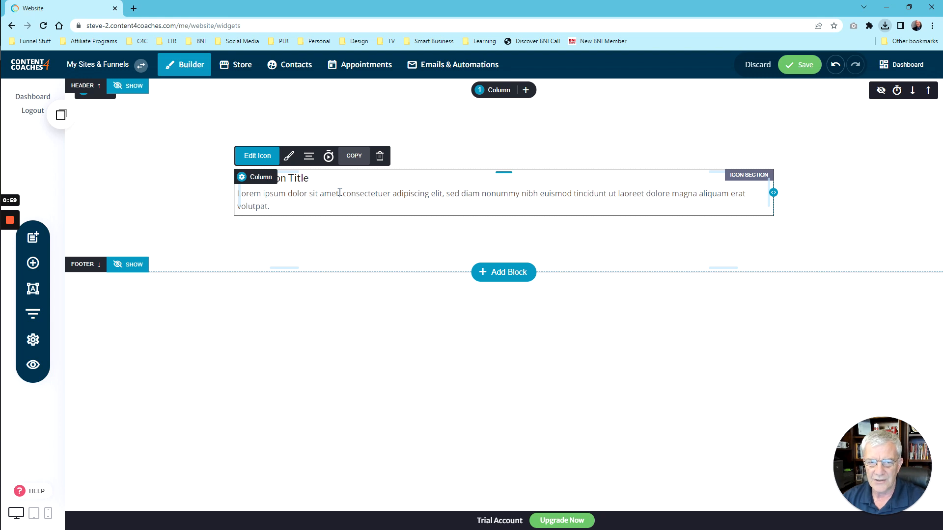
{"action": "left_click", "coordinate": [286, 156]}
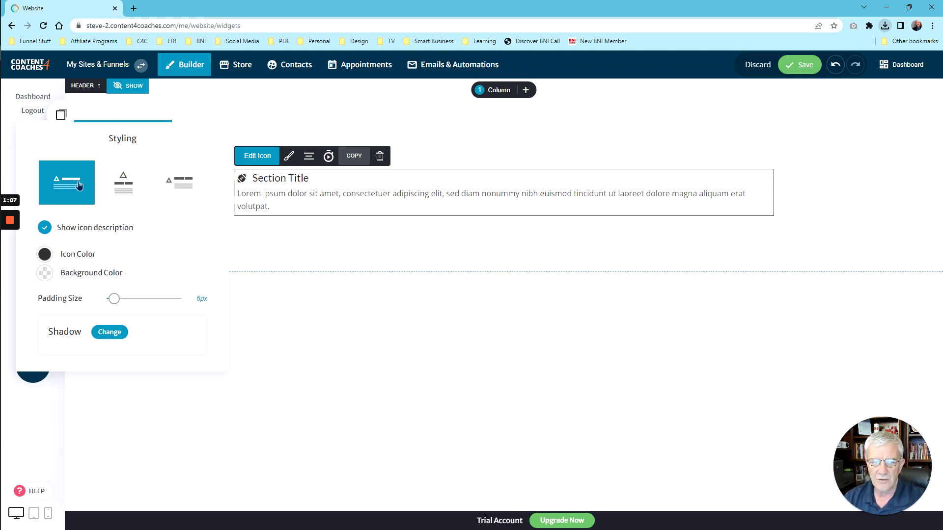
{"action": "left_click", "coordinate": [113, 192]}
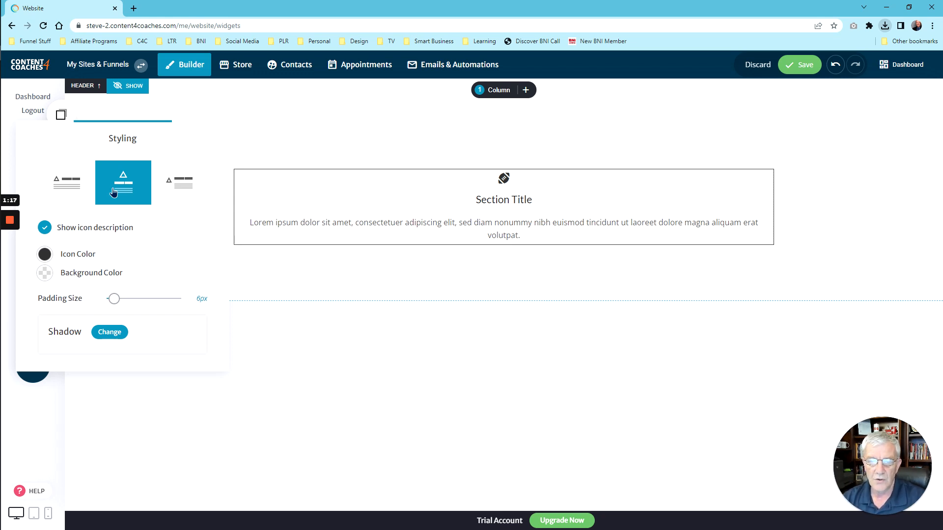
{"action": "left_click", "coordinate": [175, 176]}
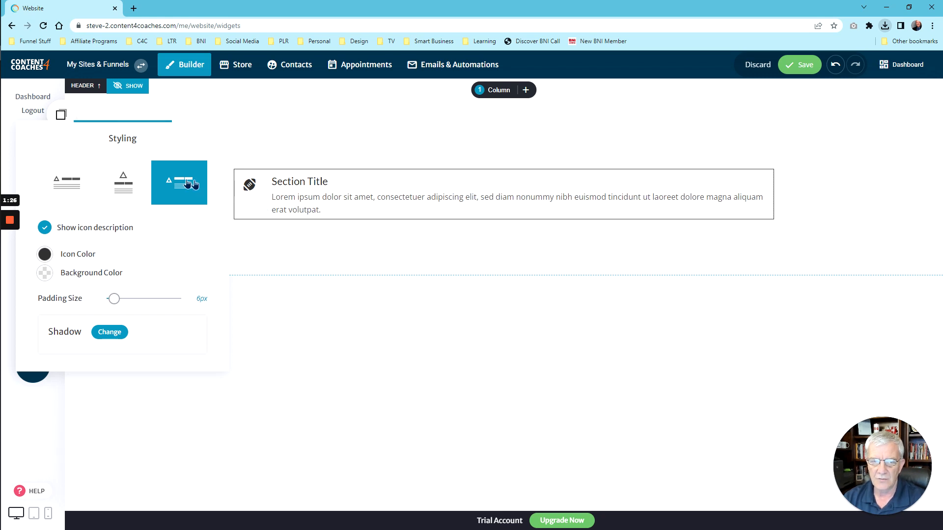
{"action": "left_click", "coordinate": [127, 185]}
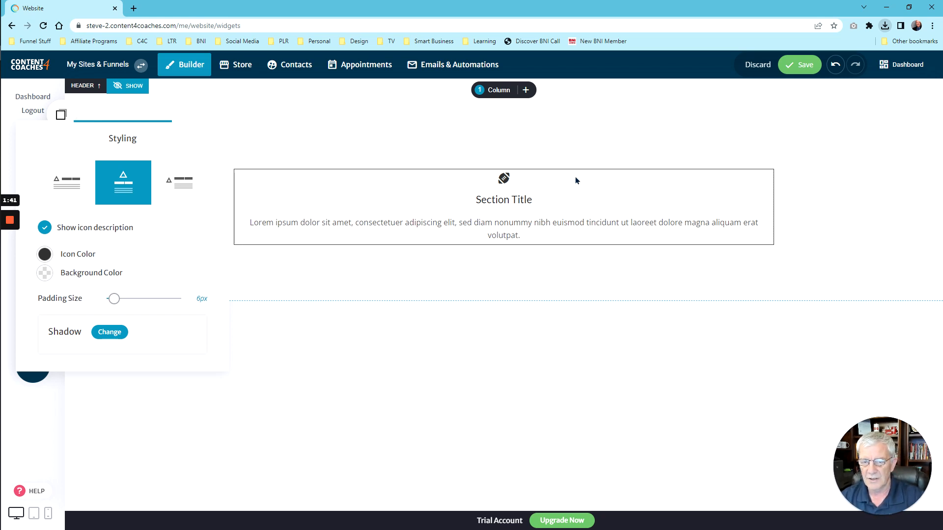
{"action": "left_click", "coordinate": [493, 227]}
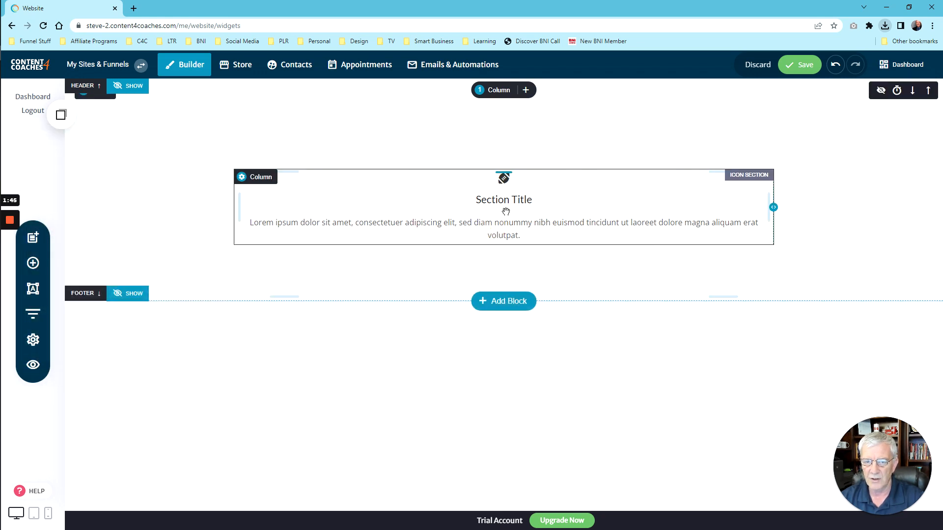
Step: Turn off Show icon description, use the navy swatch for Icon Color, and set Padding Size to 30px
{"action": "left_click", "coordinate": [506, 213]}
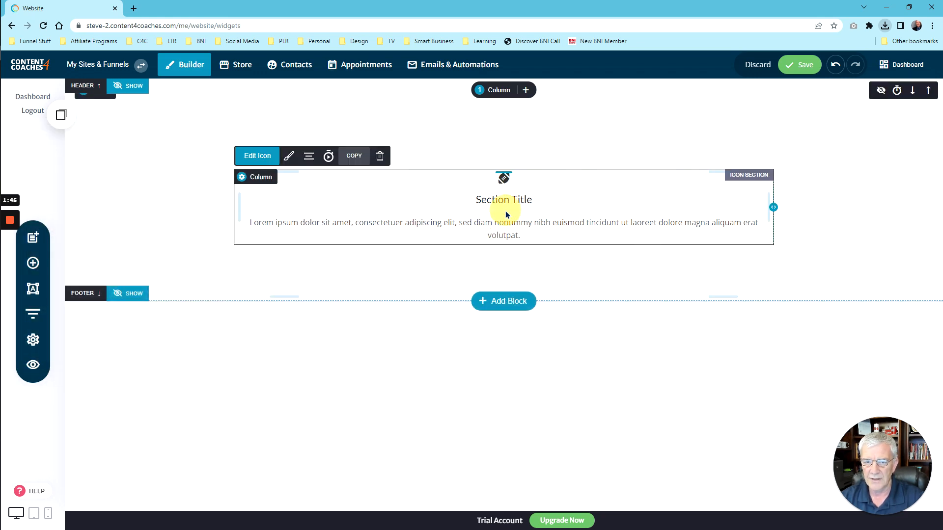
{"action": "left_click", "coordinate": [288, 156]}
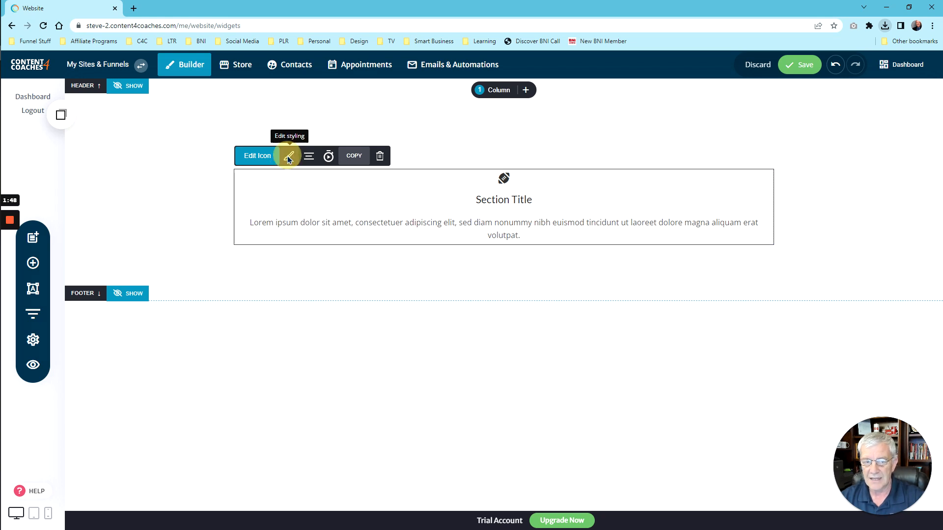
{"action": "left_click", "coordinate": [43, 229]}
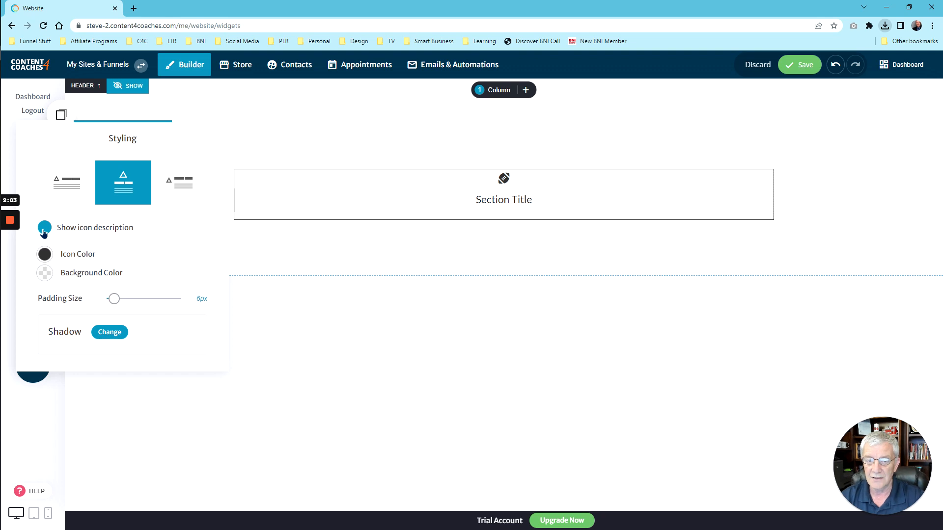
{"action": "left_click", "coordinate": [44, 254]}
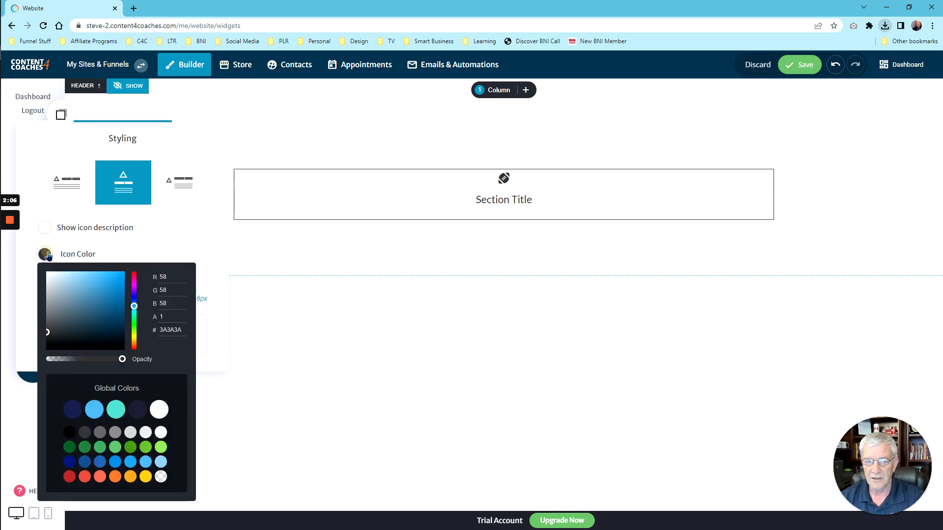
{"action": "left_click", "coordinate": [73, 410]}
{"action": "left_click", "coordinate": [134, 216]}
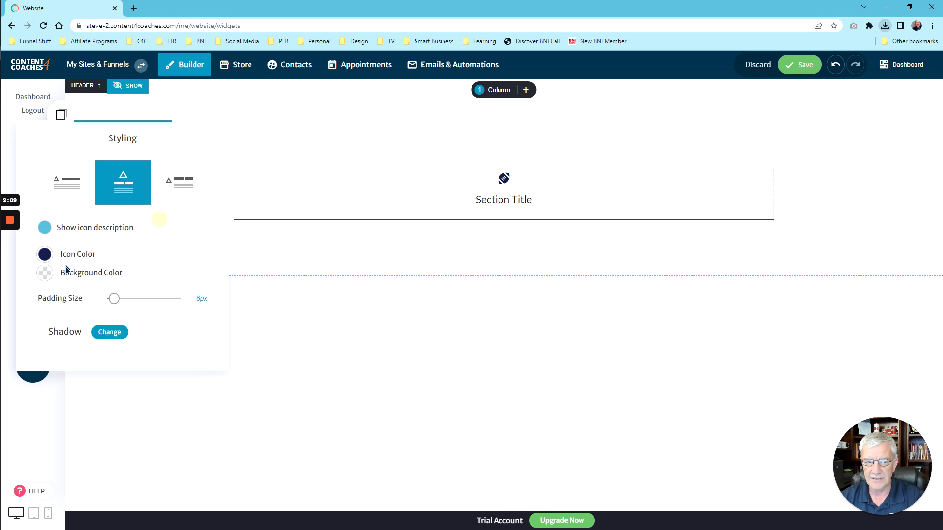
{"action": "left_click_drag", "start_coordinate": [114, 301], "coordinate": [139, 301]}
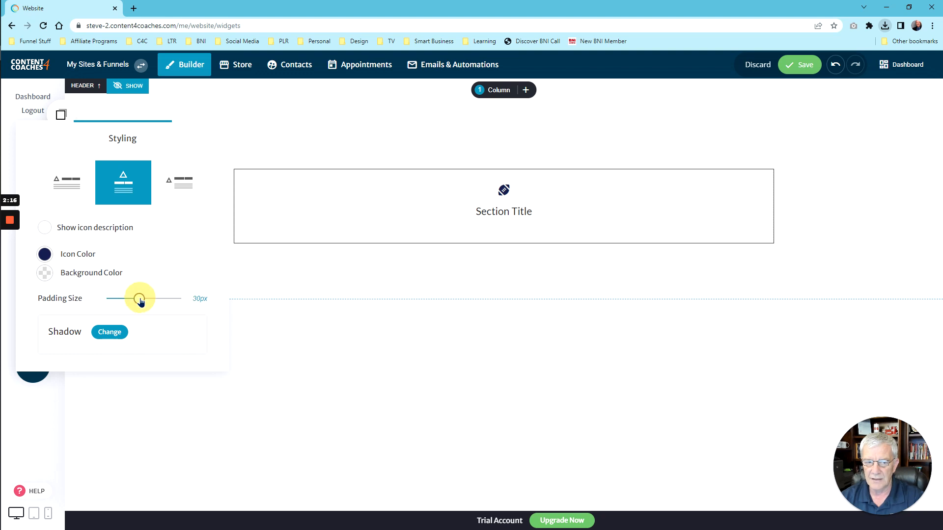
Step: Keep No shadow and set the section's Background Color to white
{"action": "left_click", "coordinate": [113, 333]}
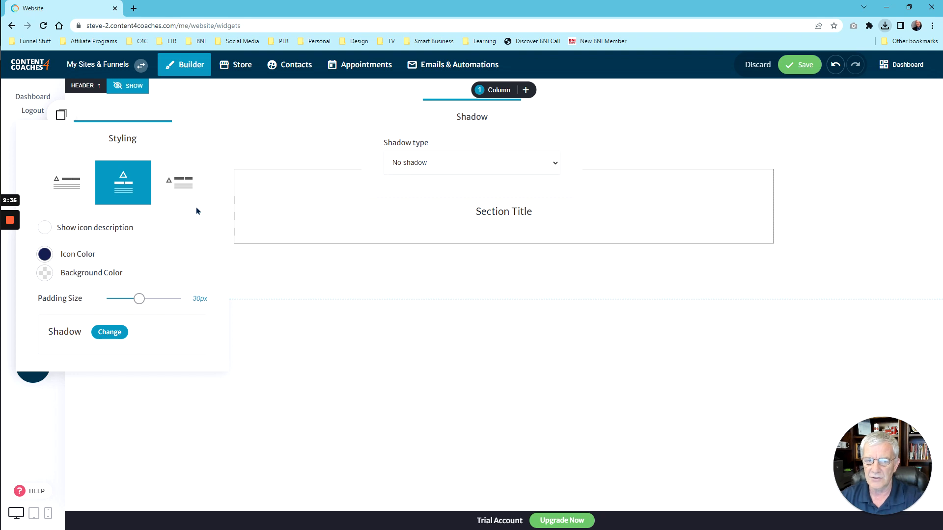
{"action": "left_click", "coordinate": [131, 235]}
{"action": "left_click", "coordinate": [45, 273]}
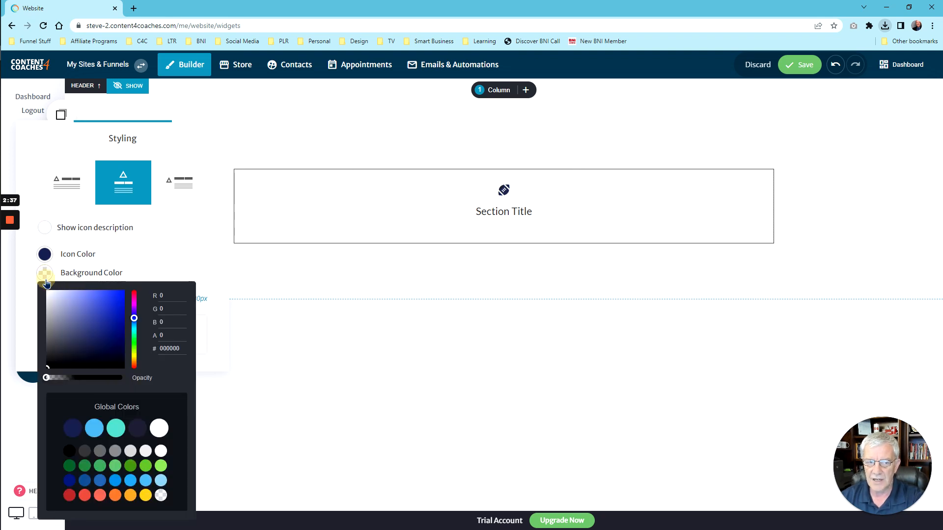
{"action": "left_click", "coordinate": [95, 427]}
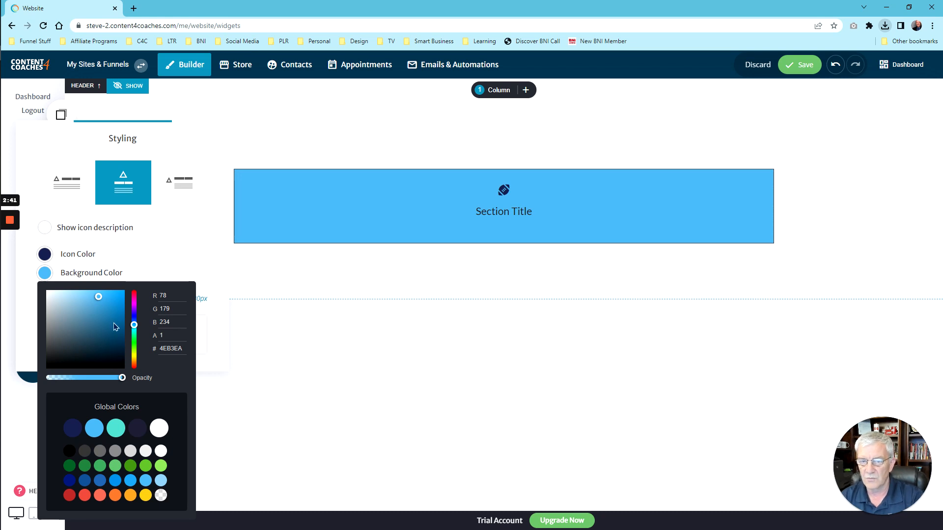
{"action": "left_click", "coordinate": [159, 453]}
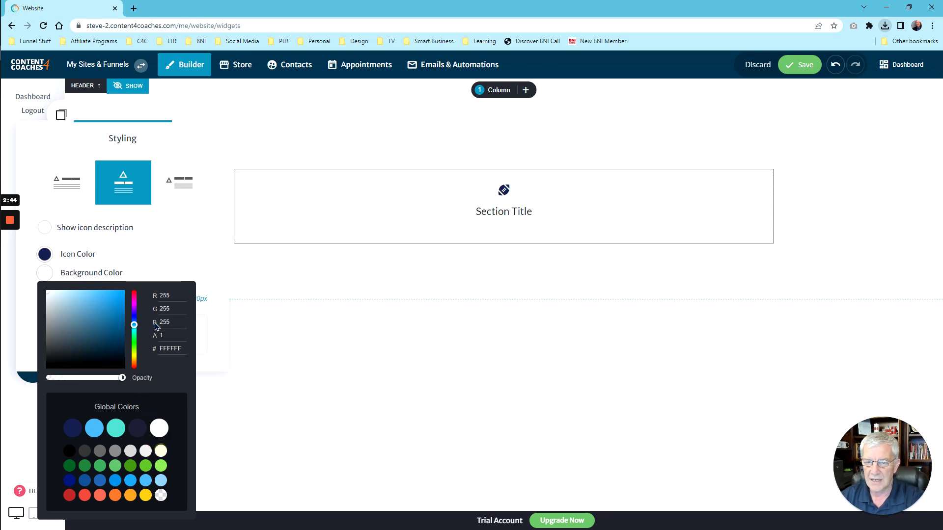
{"action": "left_click", "coordinate": [177, 227]}
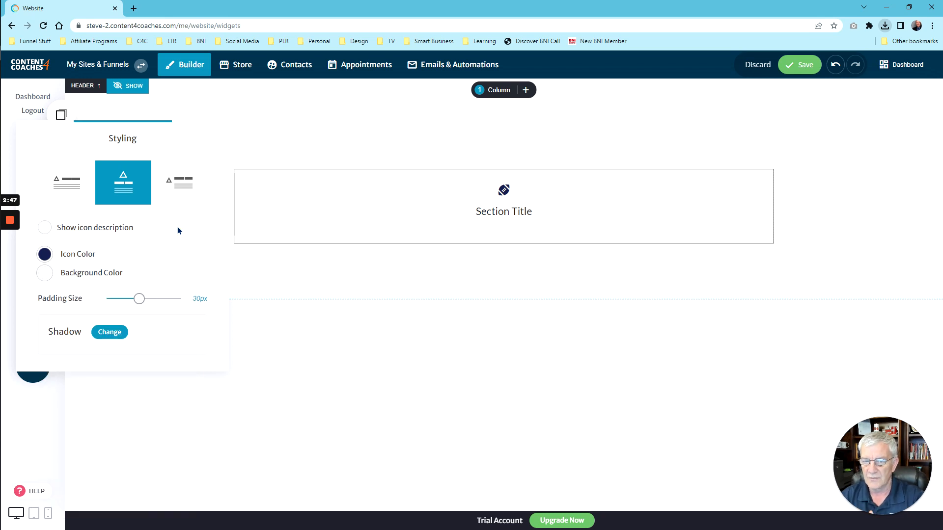
Step: Reopen the Pick an icon chooser for the section's football icon
{"action": "left_click", "coordinate": [487, 212]}
{"action": "left_click", "coordinate": [508, 188]}
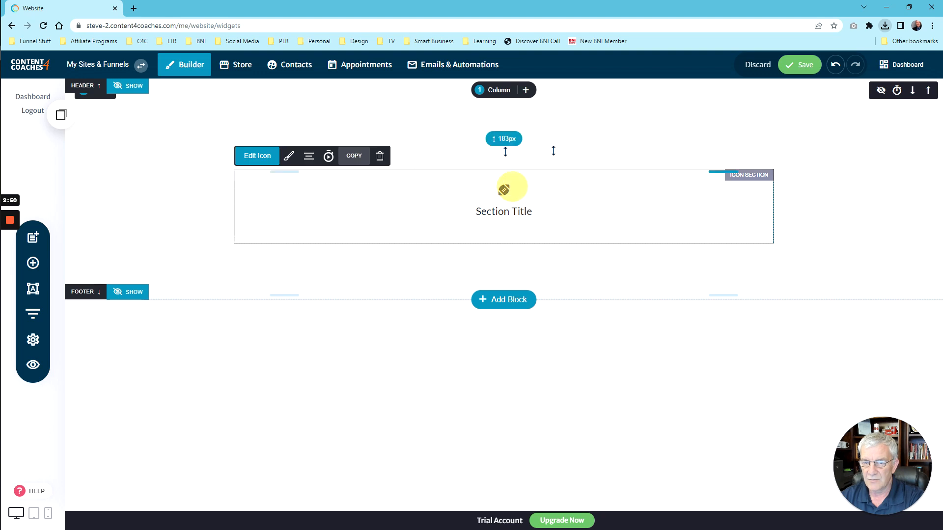
{"action": "left_click", "coordinate": [265, 156]}
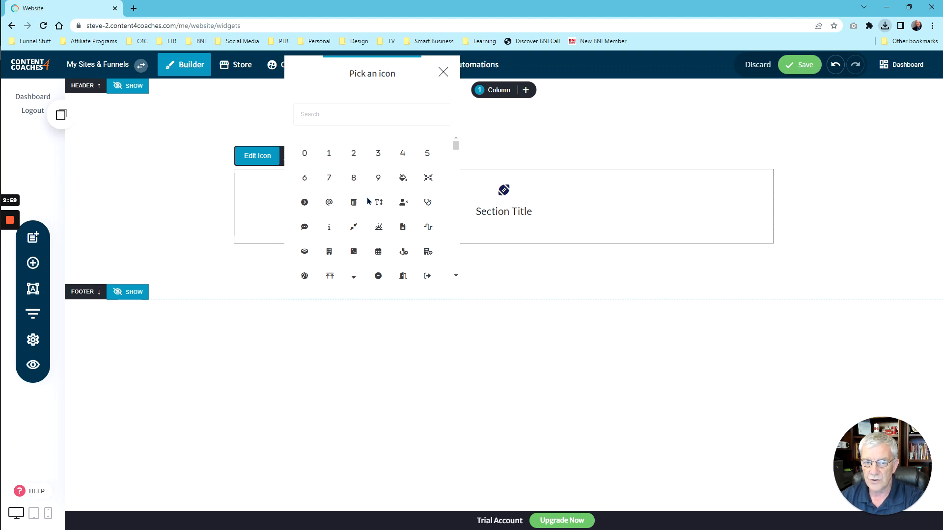
Step: Replace the football with the person-with-x icon and reselect the section
{"action": "left_click", "coordinate": [403, 202]}
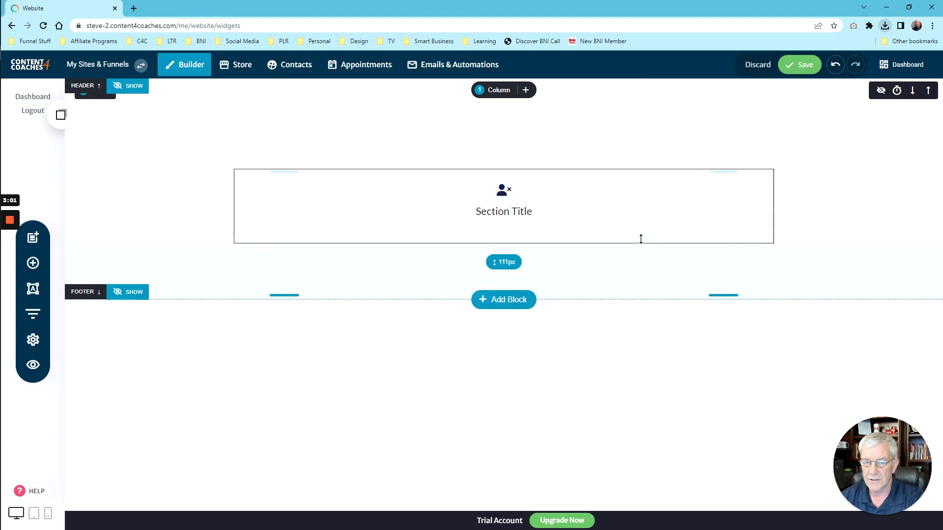
{"action": "left_click", "coordinate": [509, 203]}
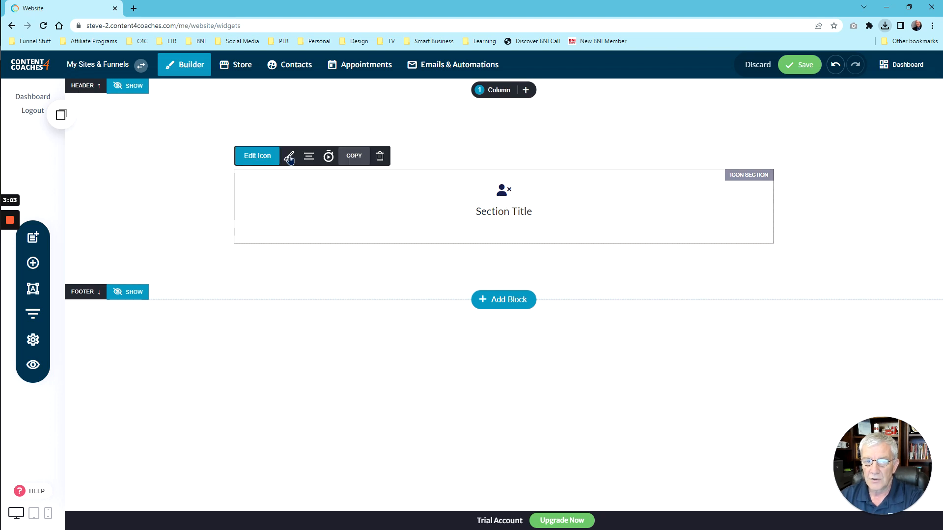
{"action": "left_click", "coordinate": [310, 157]}
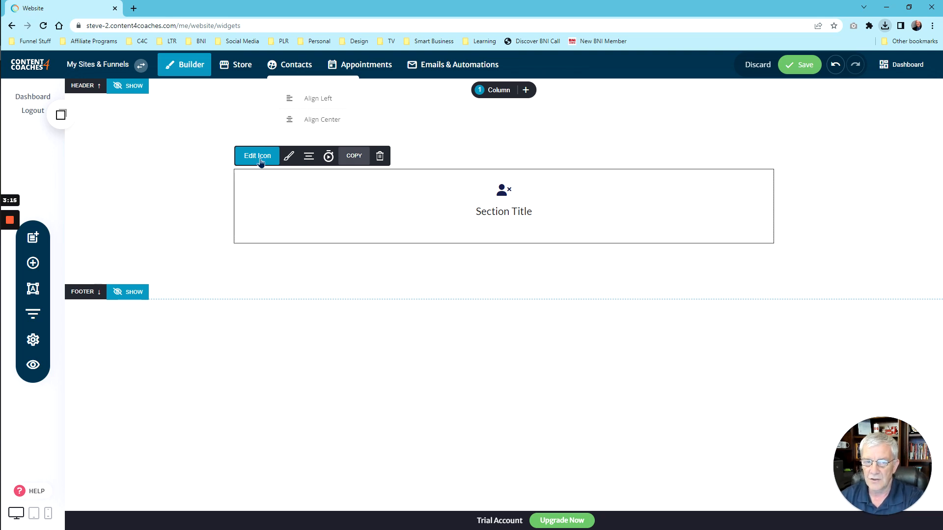
Step: Re-enable Show icon description and use the left layout with the person icon beside Section Title
{"action": "left_click", "coordinate": [289, 156]}
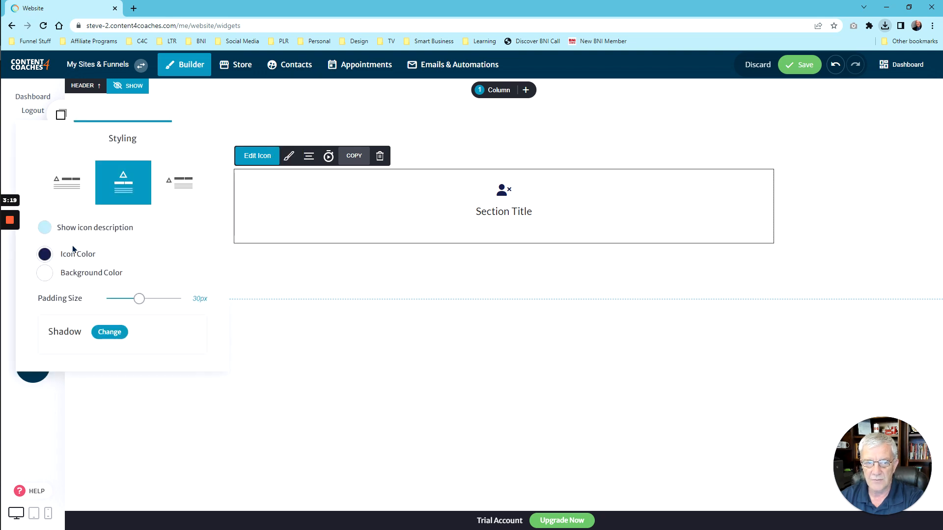
{"action": "left_click", "coordinate": [45, 228]}
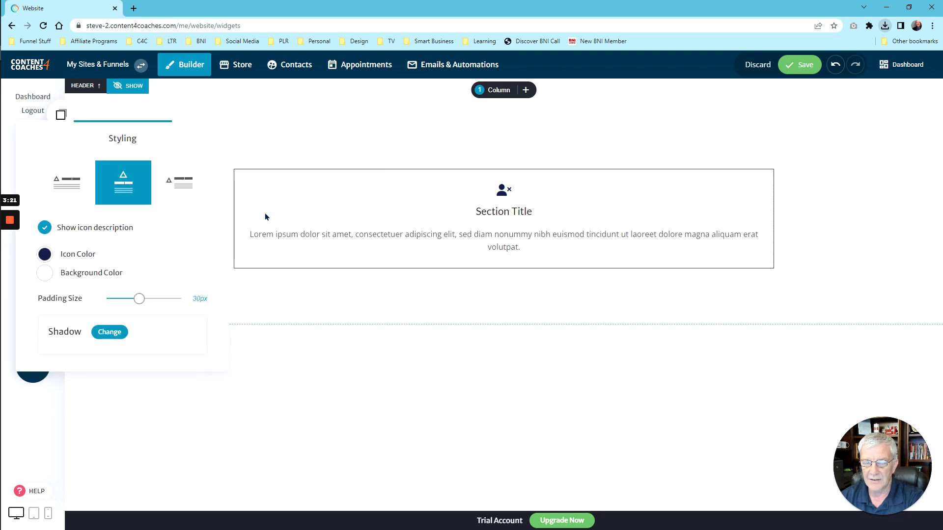
{"action": "left_click", "coordinate": [76, 192]}
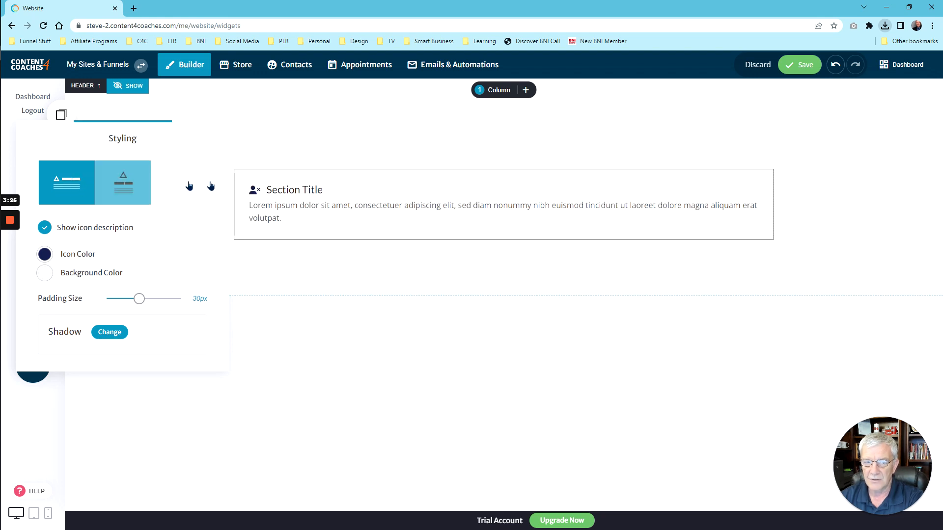
{"action": "left_click", "coordinate": [284, 190]}
{"action": "left_click", "coordinate": [299, 190]}
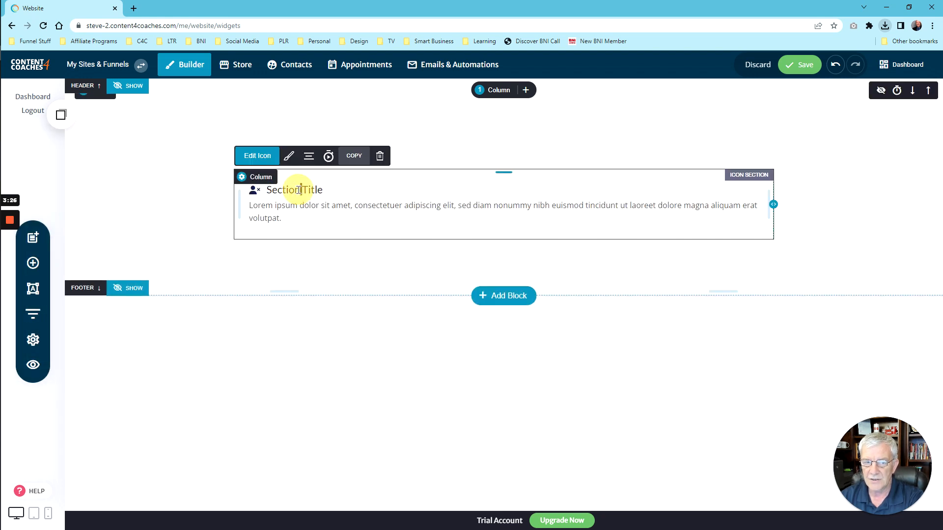
{"action": "triple_click", "coordinate": [299, 190]}
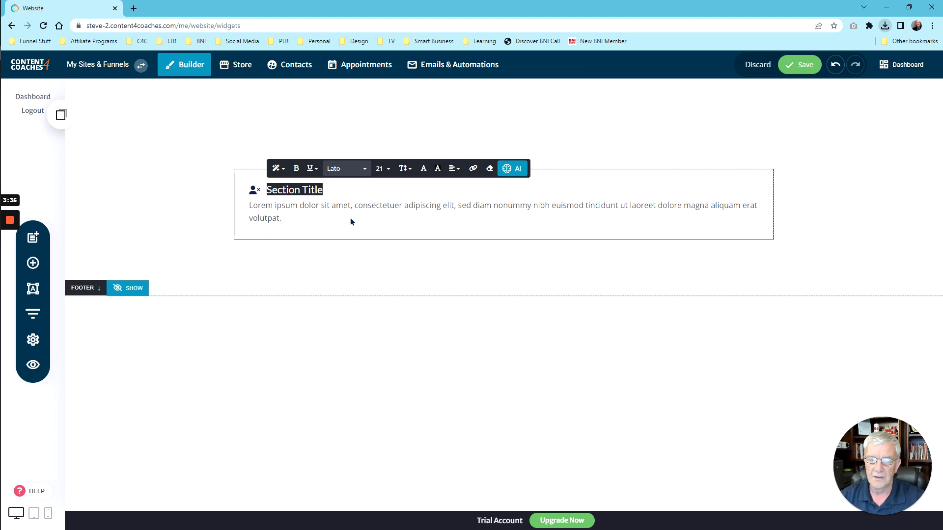
{"action": "left_click", "coordinate": [278, 167]}
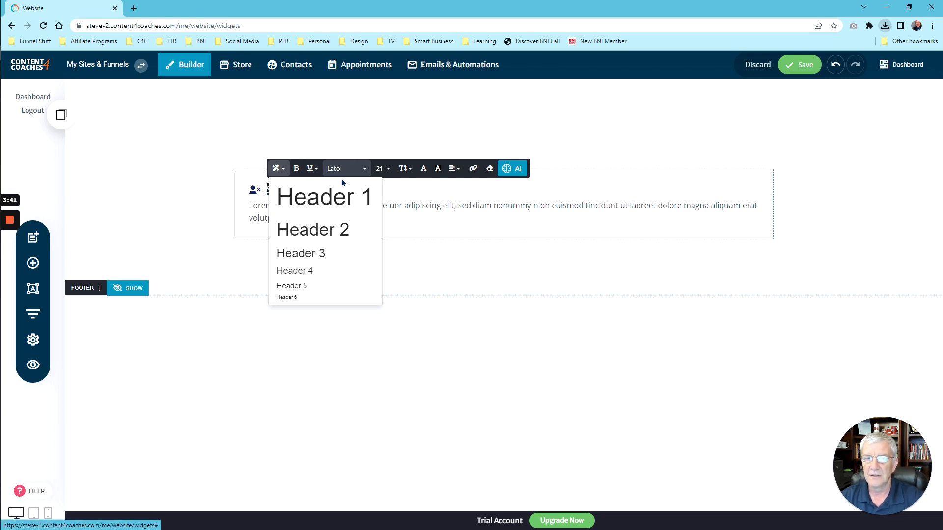
{"action": "left_click", "coordinate": [315, 170]}
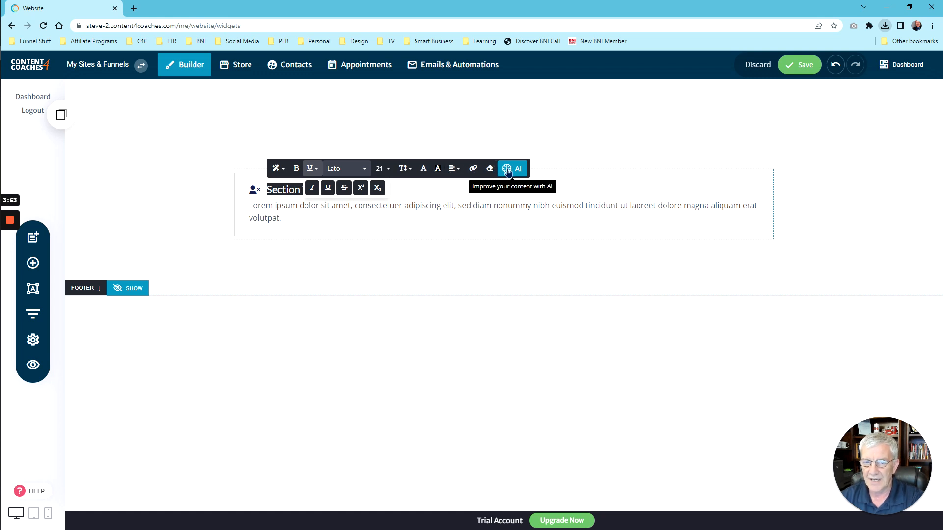
{"action": "left_click", "coordinate": [449, 187]}
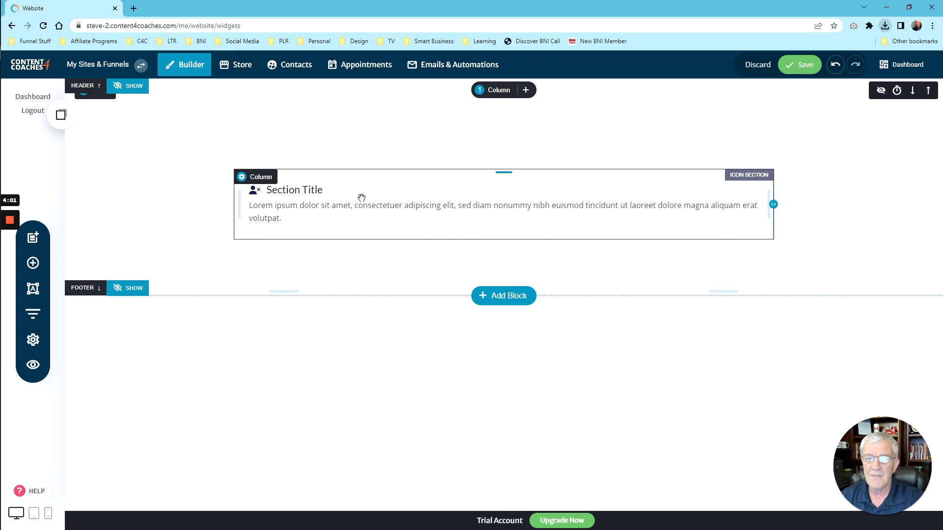
{"action": "triple_click", "coordinate": [361, 213]}
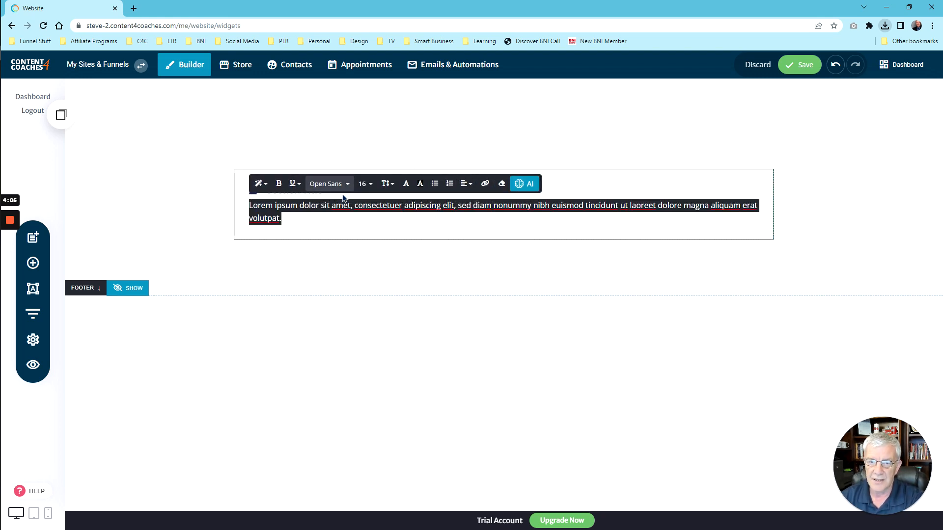
{"action": "left_click", "coordinate": [354, 213]}
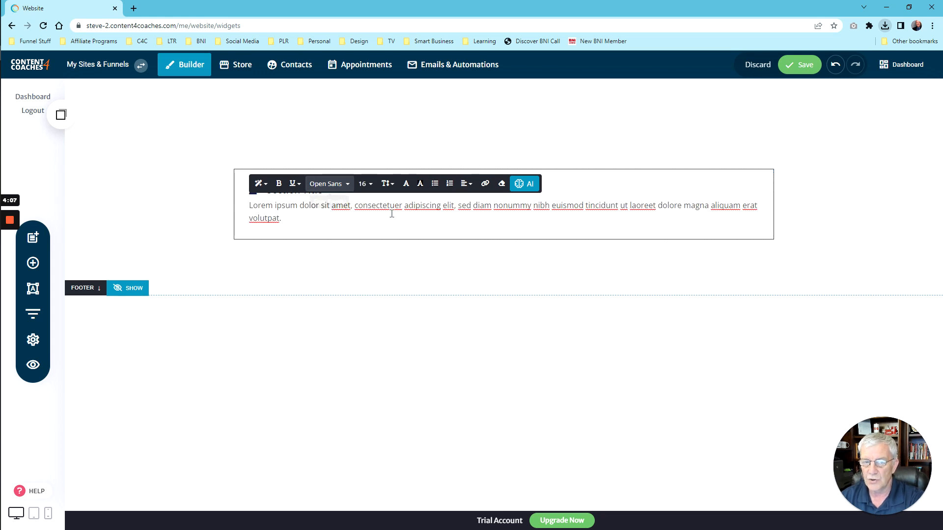
{"action": "left_click", "coordinate": [411, 261]}
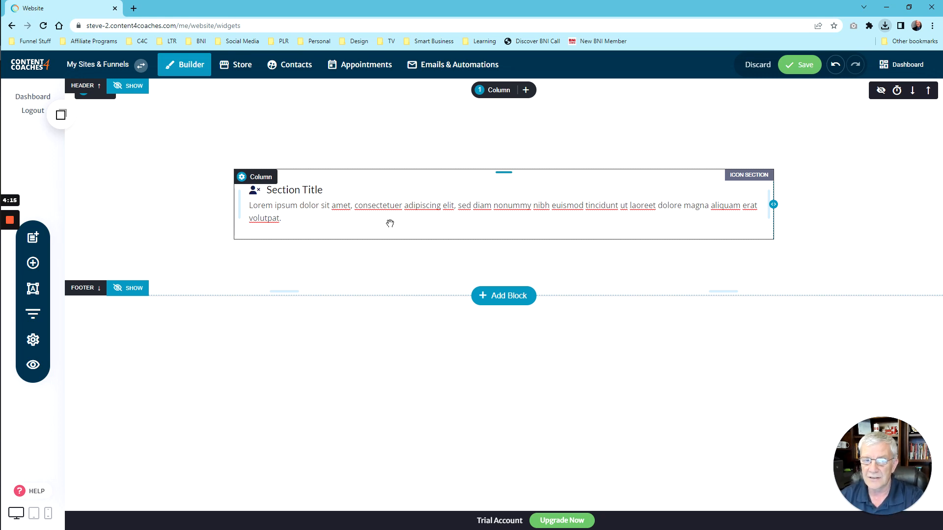
Step: Copy the icon section and drop the copy from Saved Blocks & Elements beneath the original
{"action": "mouse_move", "coordinate": [314, 203]}
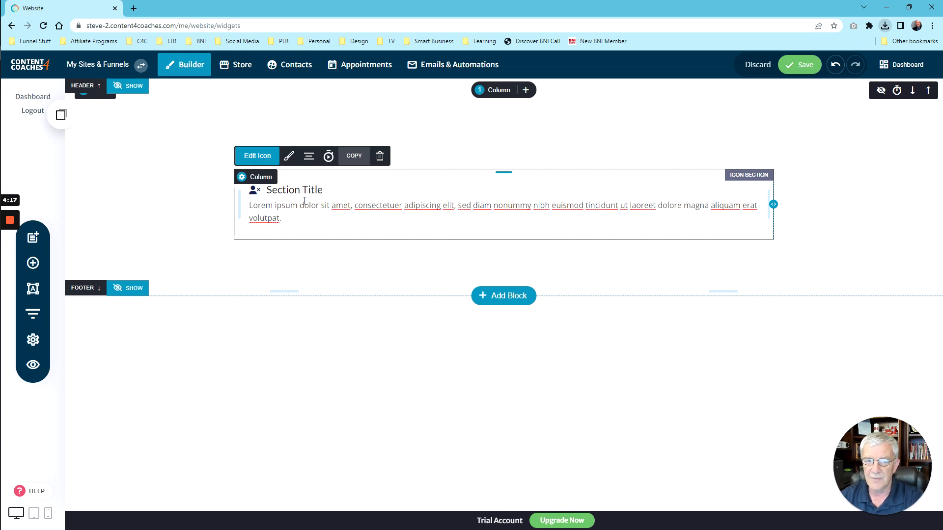
{"action": "left_click", "coordinate": [347, 157]}
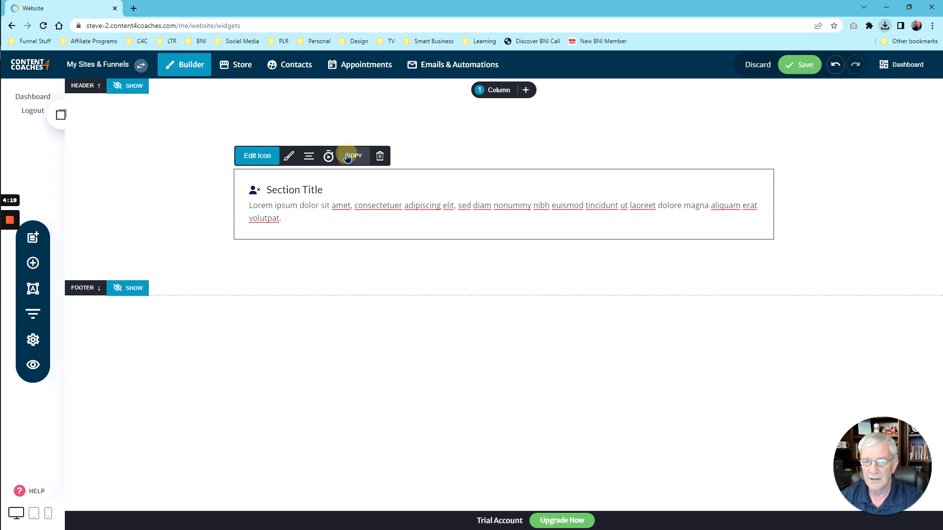
{"action": "left_click", "coordinate": [63, 117]}
{"action": "left_click_drag", "start_coordinate": [95, 210], "coordinate": [322, 242]}
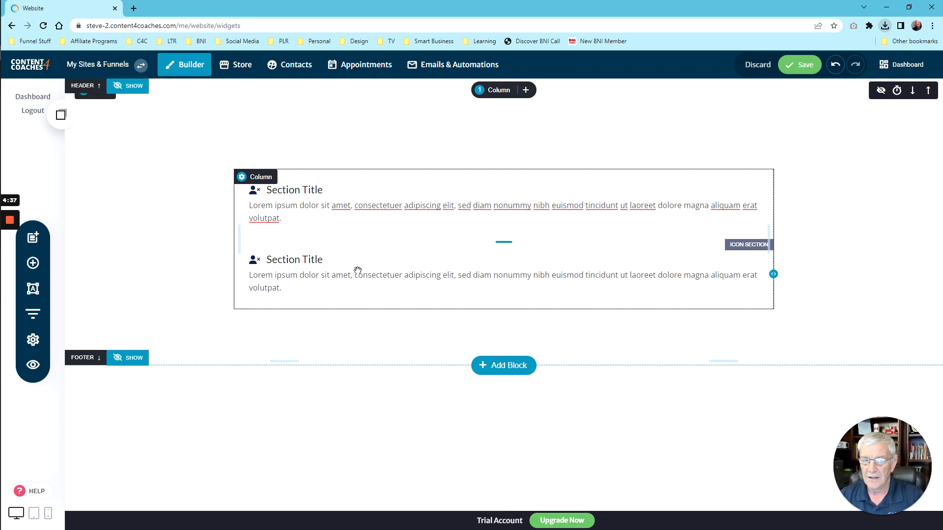
Step: Apply the centered icon-on-top layout to the first icon section, then to the second
{"action": "left_click", "coordinate": [303, 194]}
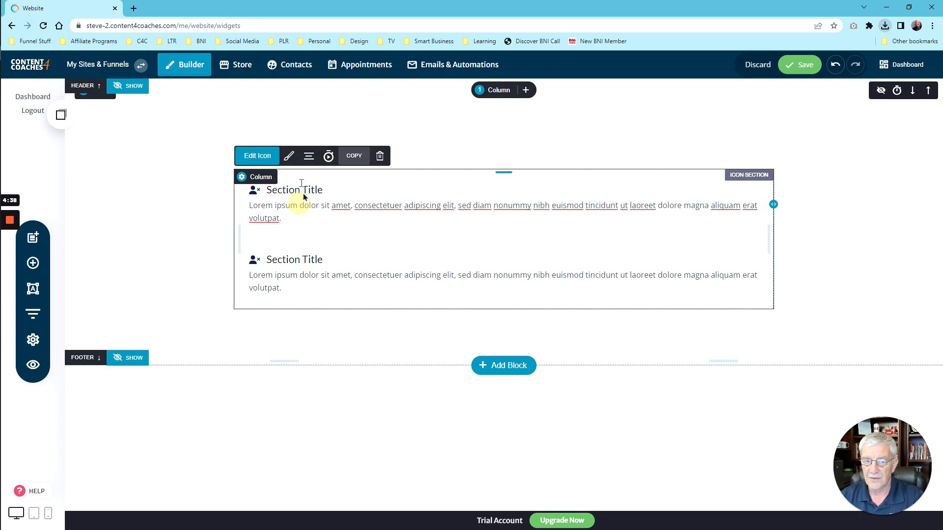
{"action": "left_click", "coordinate": [289, 156]}
{"action": "left_click", "coordinate": [123, 183]}
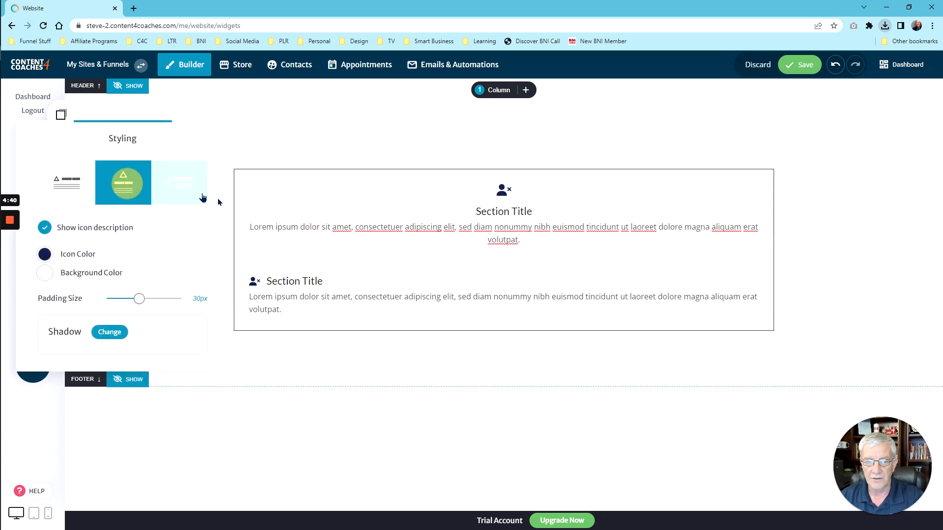
{"action": "left_click", "coordinate": [374, 291]}
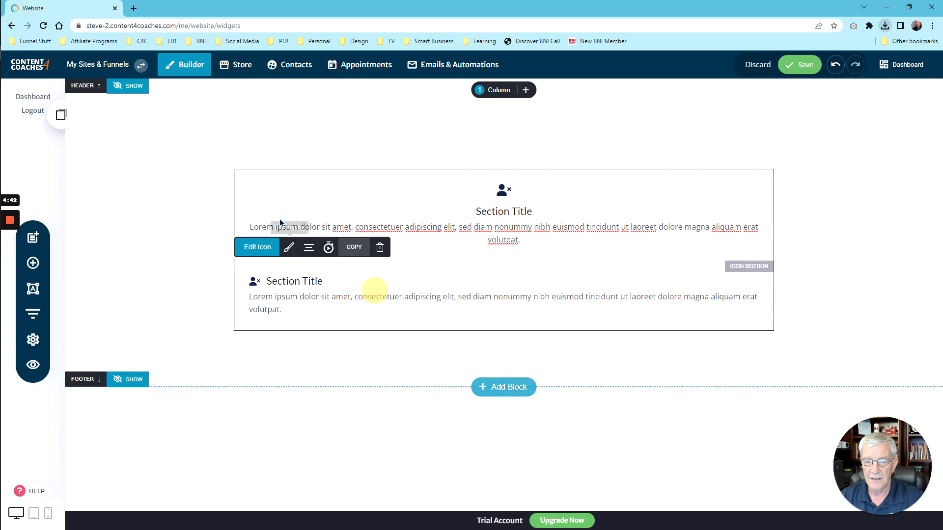
{"action": "left_click", "coordinate": [309, 247]}
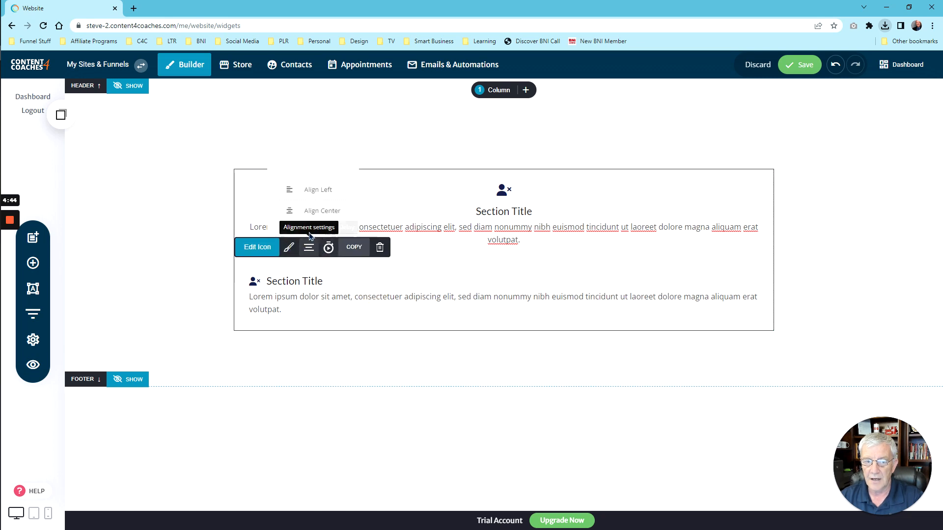
{"action": "left_click", "coordinate": [288, 247]}
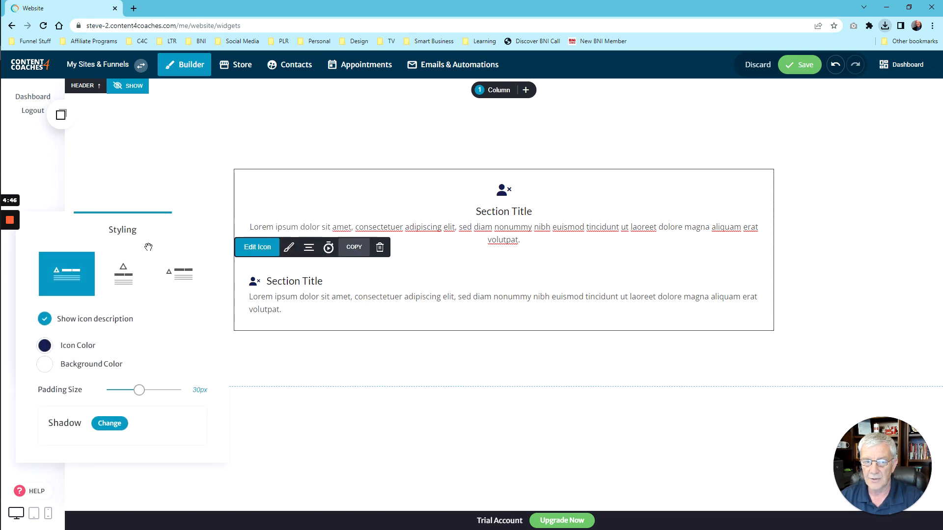
{"action": "left_click", "coordinate": [125, 270]}
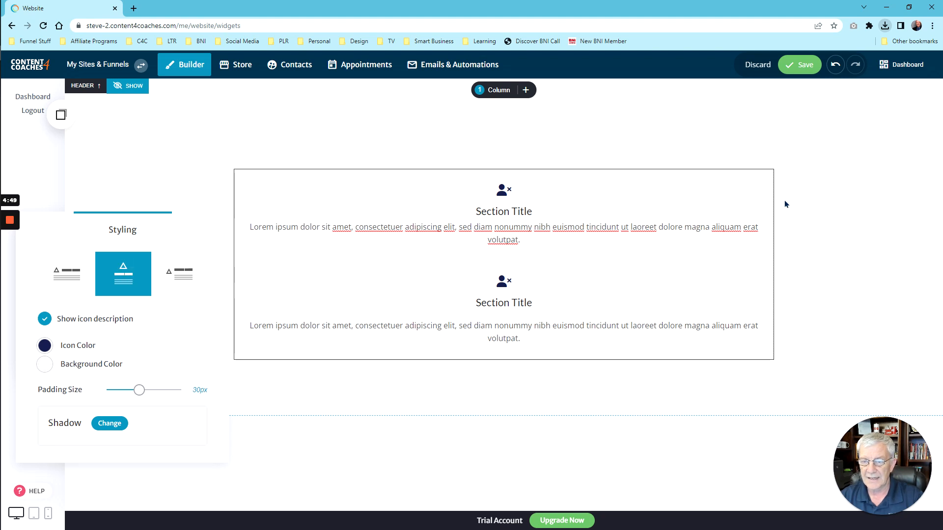